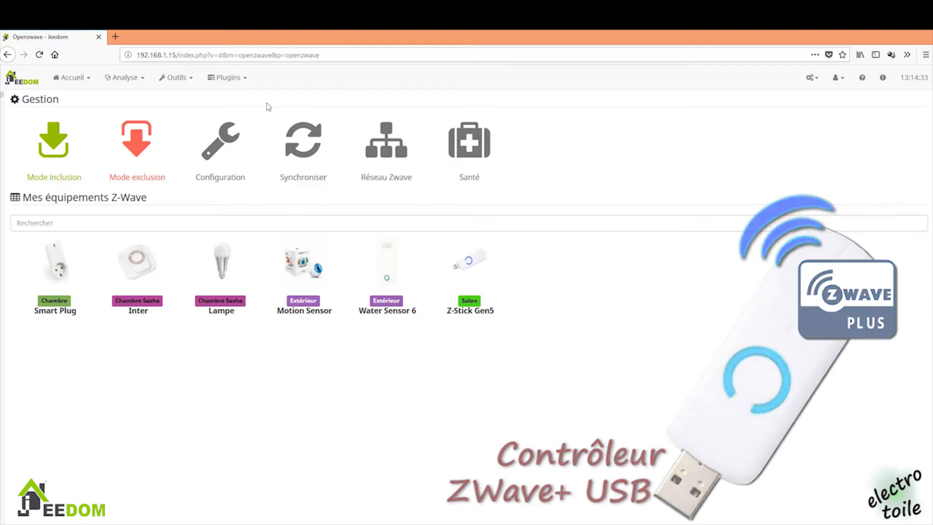
# Create a new scenario named "Détecteur mouvement".
pyautogui.click(190, 79)
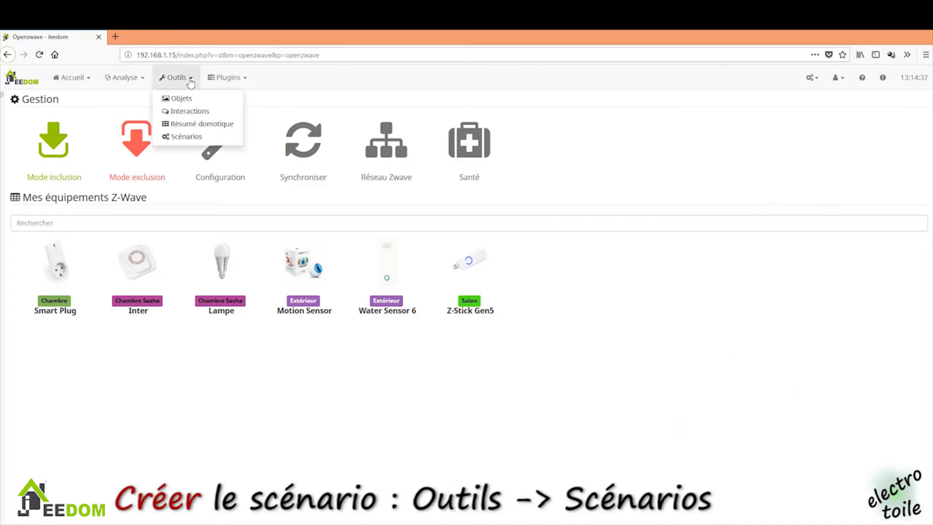
pyautogui.click(216, 141)
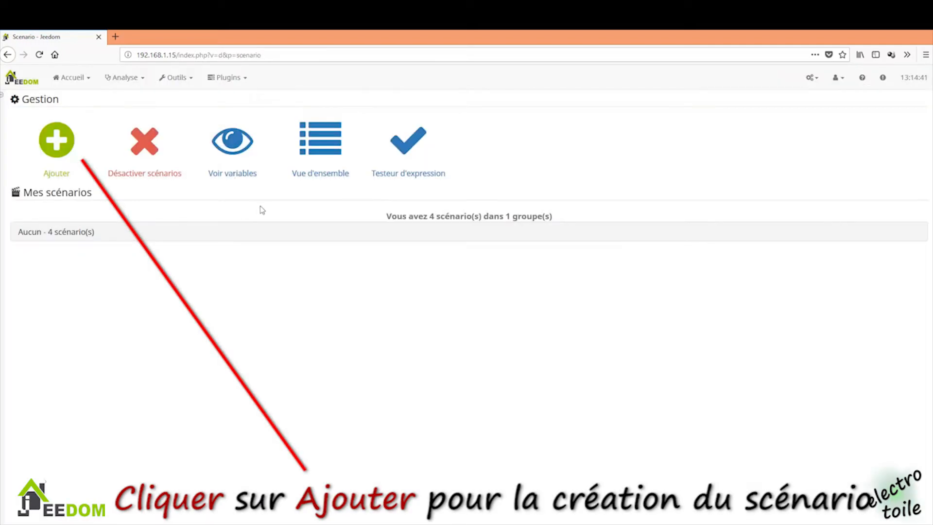
pyautogui.click(71, 153)
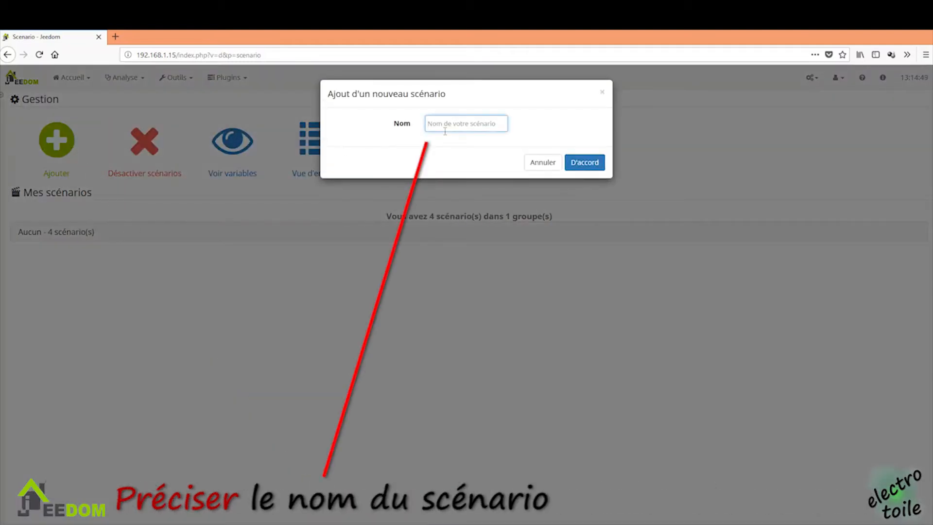
pyautogui.write('Détecteur mouvement')
pyautogui.click(596, 166)
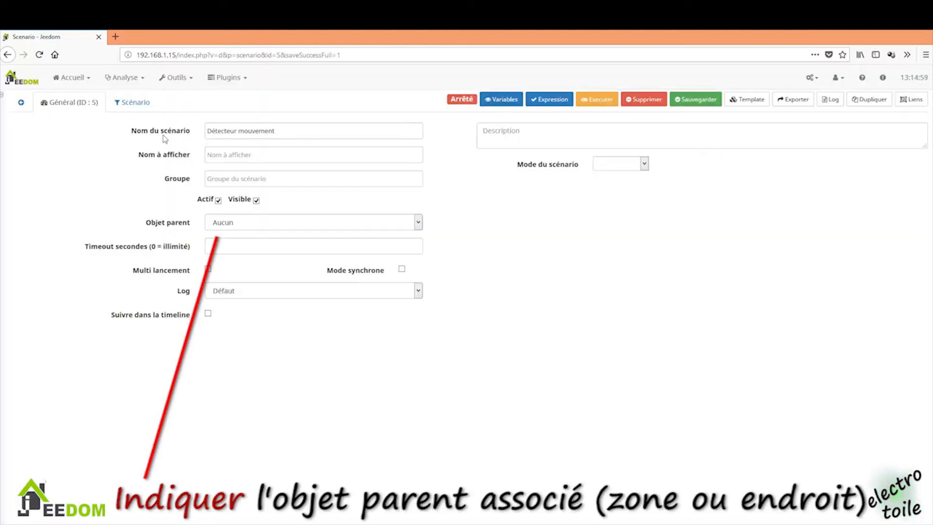
# Set the scenario's parent object to Extérieur and its mode to Provoqué.
pyautogui.click(265, 225)
pyautogui.click(249, 283)
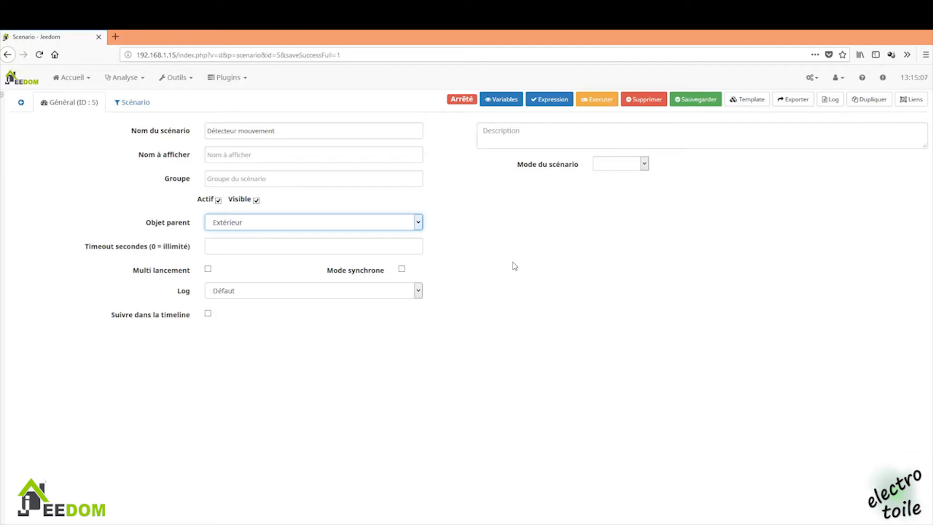
pyautogui.click(644, 165)
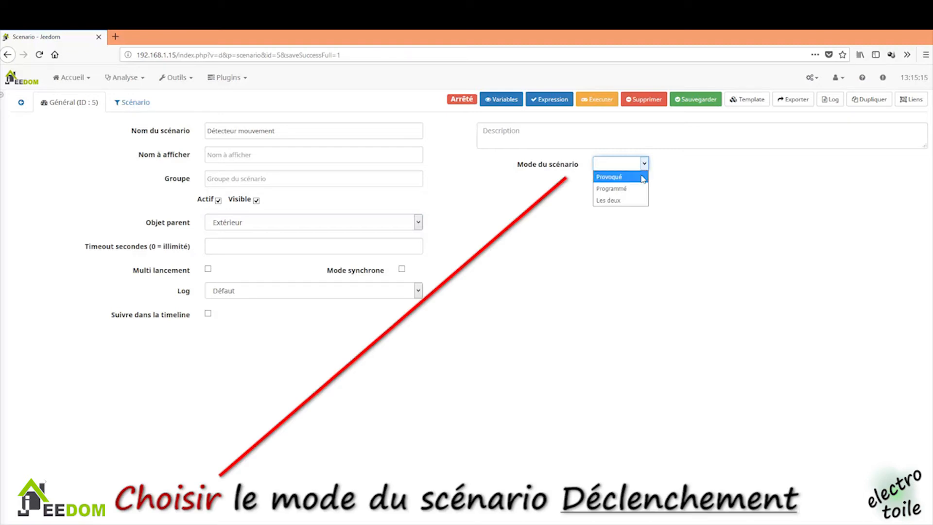
pyautogui.click(643, 178)
# Add a trigger using the Présence command of the Motion Sensor in Extérieur, and save the scenario.
pyautogui.click(899, 165)
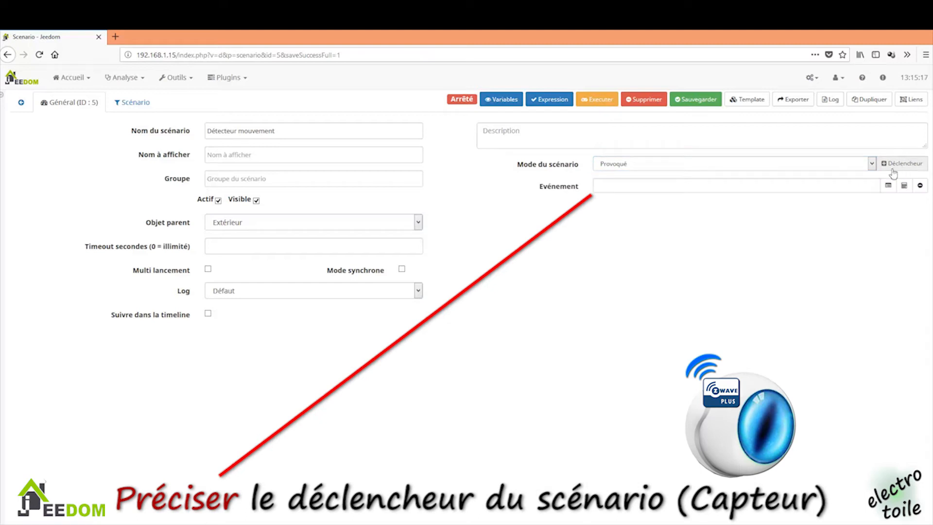
pyautogui.click(890, 190)
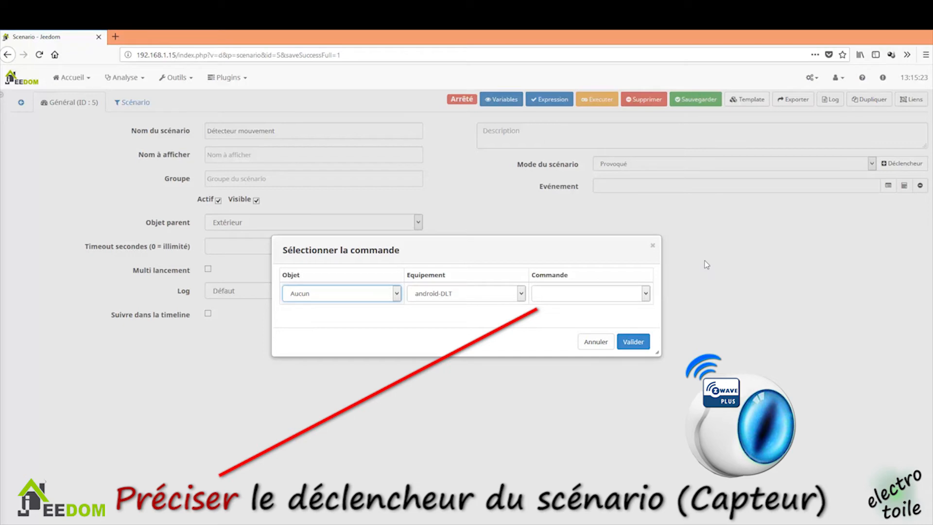
pyautogui.click(365, 298)
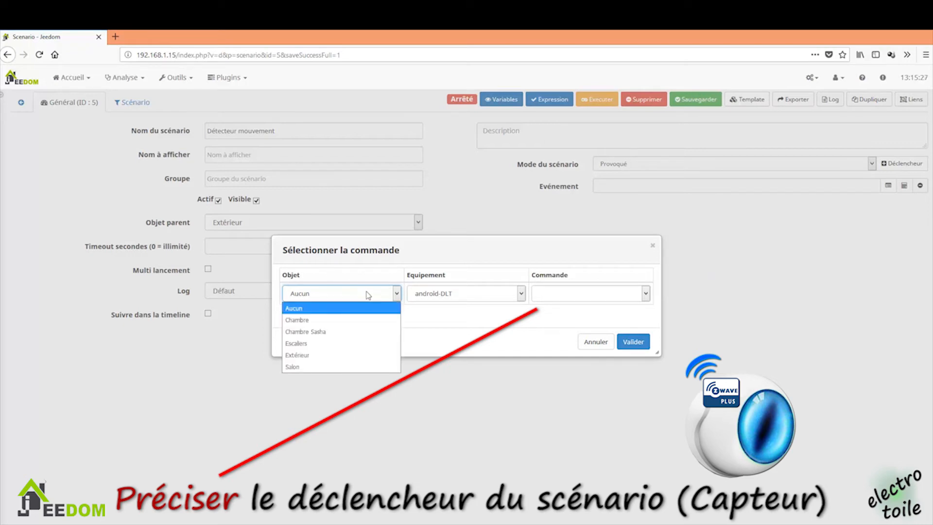
pyautogui.click(361, 355)
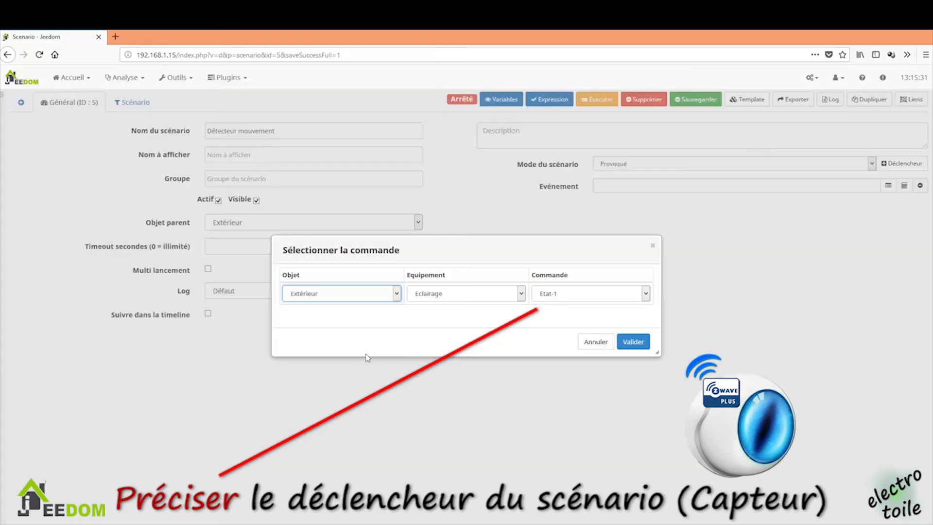
pyautogui.click(471, 298)
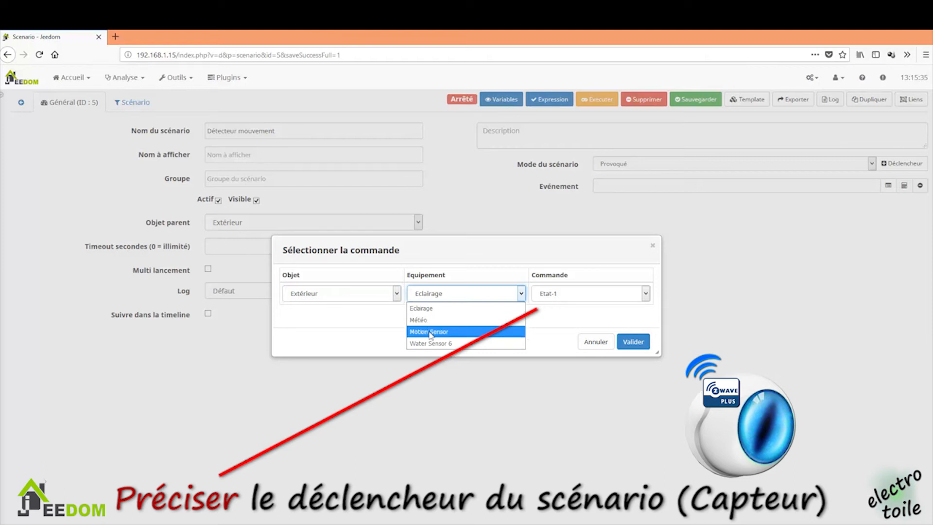
pyautogui.click(432, 334)
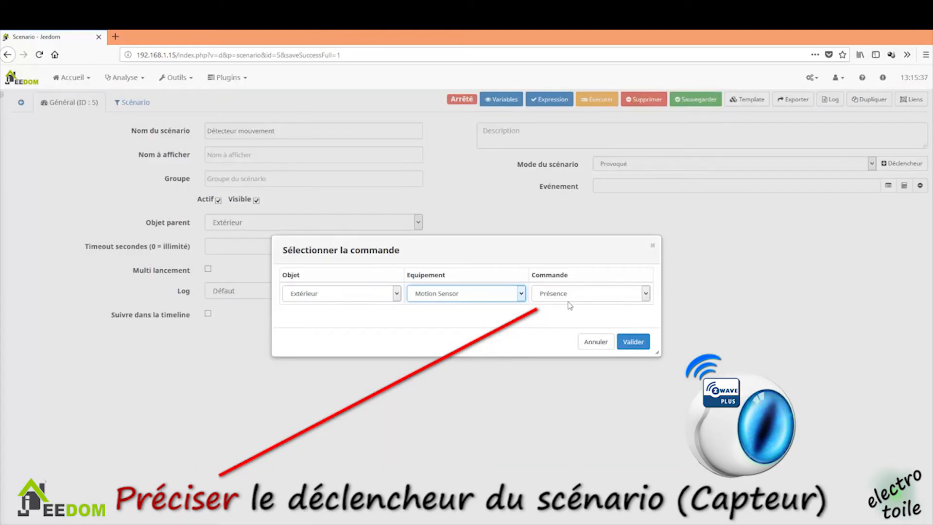
pyautogui.click(595, 295)
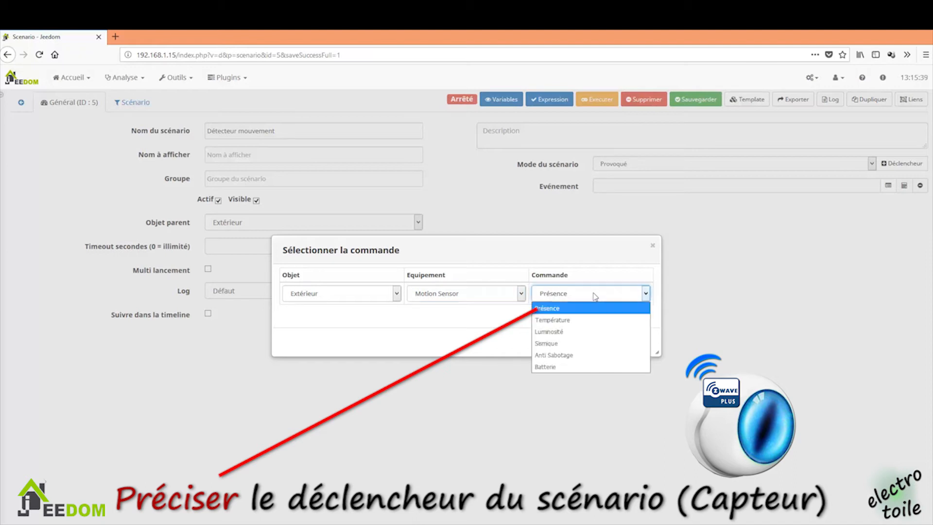
pyautogui.click(570, 311)
pyautogui.click(636, 346)
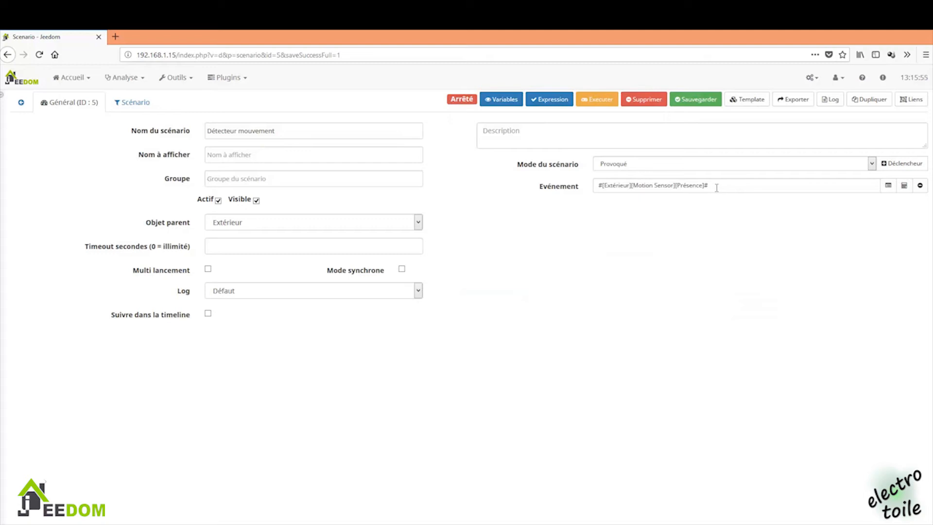
pyautogui.click(706, 102)
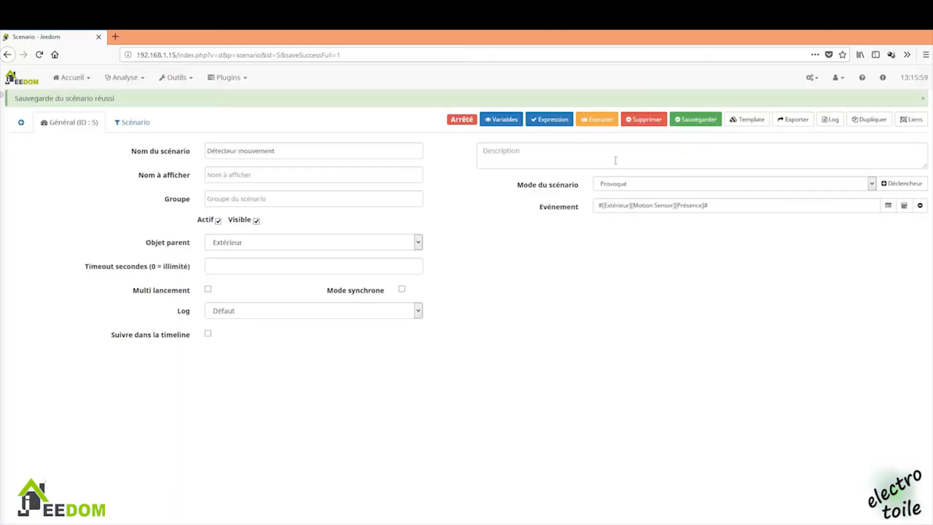
# Add a Si/Alors/Sinon block to the scenario's content.
pyautogui.click(153, 129)
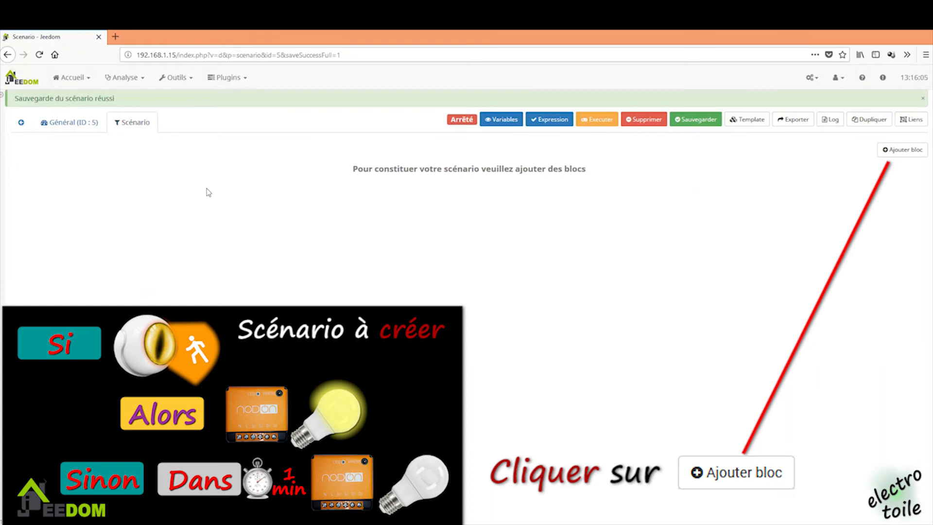
pyautogui.click(906, 154)
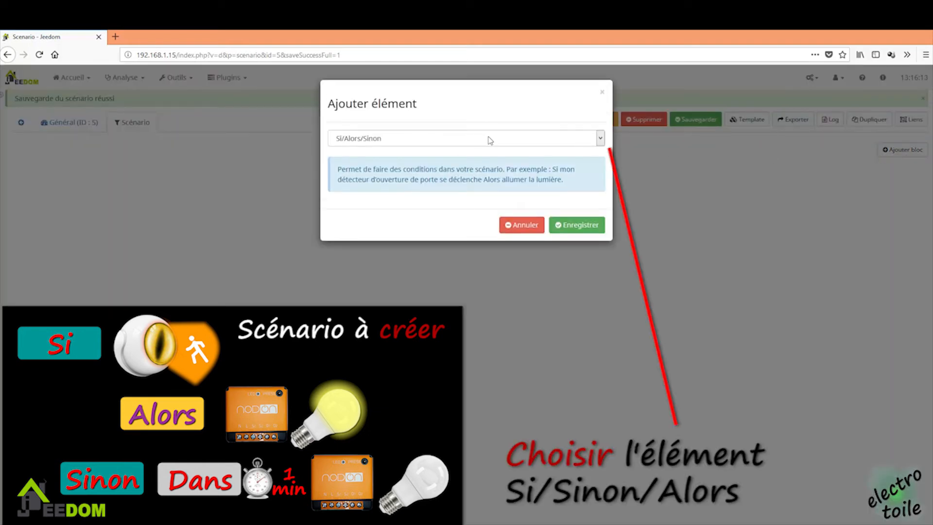
pyautogui.click(600, 139)
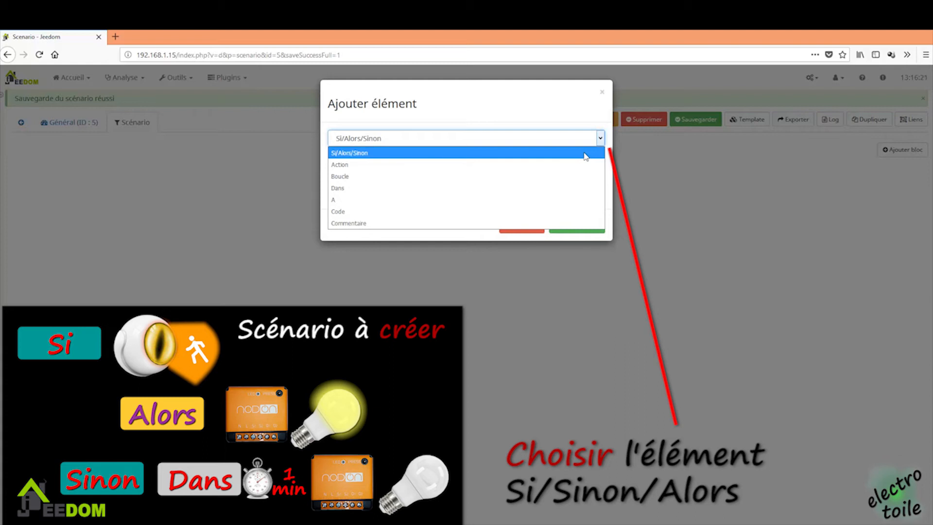
pyautogui.click(586, 154)
pyautogui.click(591, 228)
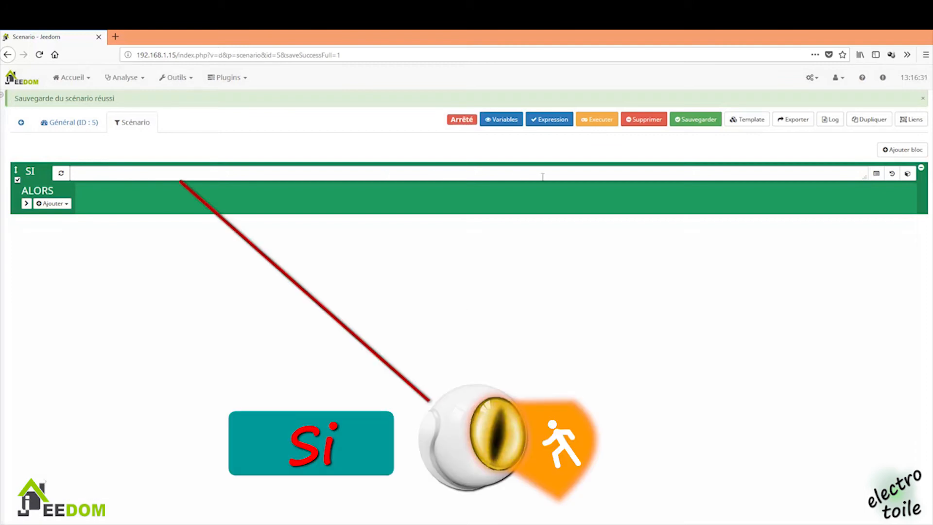
# Set the SI condition to the Présence command of Extérieur's Motion Sensor being Déclenché, with rien following it.
pyautogui.click(876, 174)
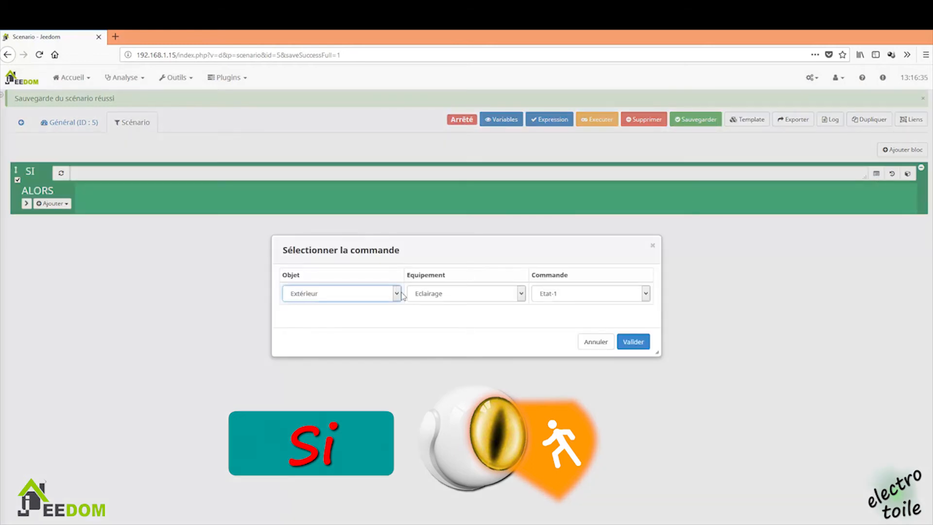
pyautogui.click(463, 296)
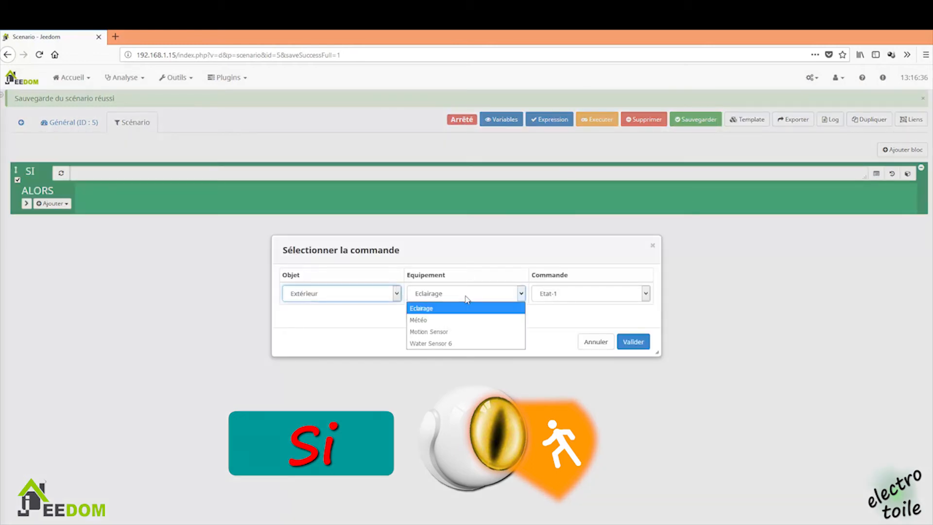
pyautogui.click(475, 334)
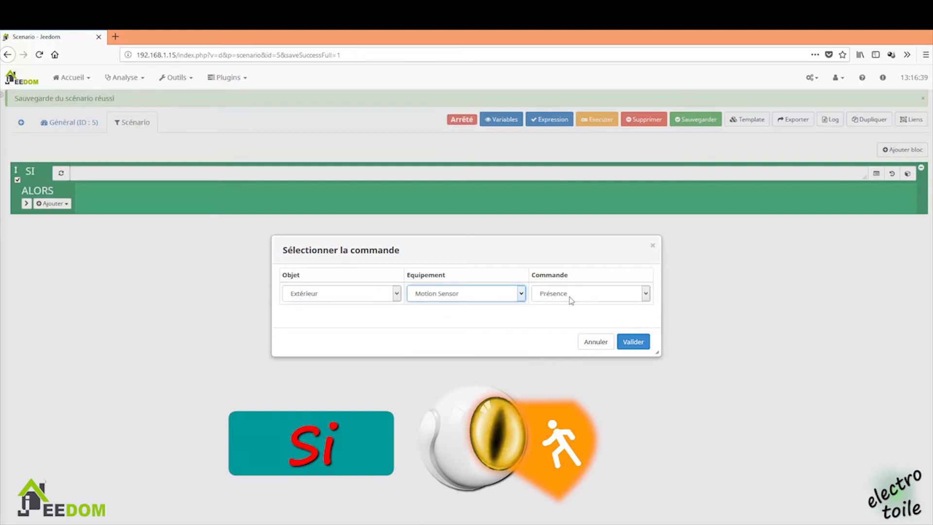
pyautogui.click(634, 345)
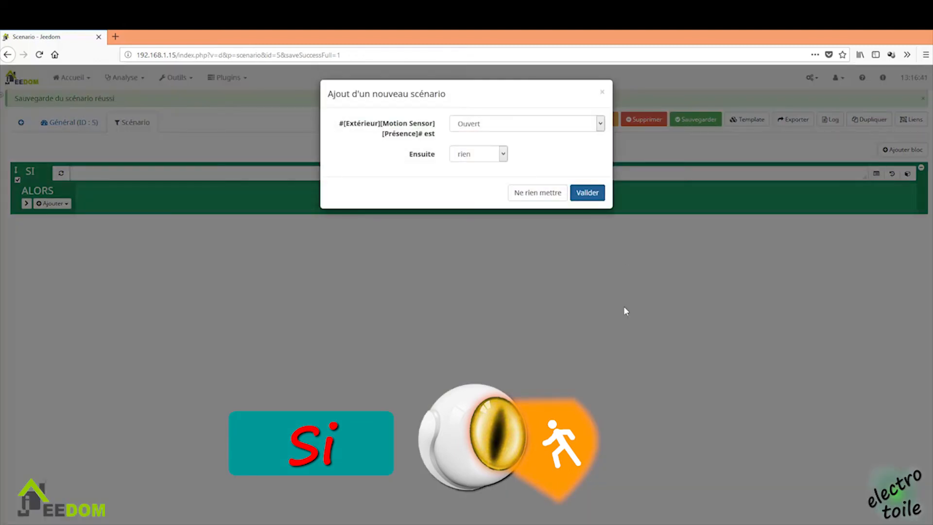
pyautogui.click(578, 126)
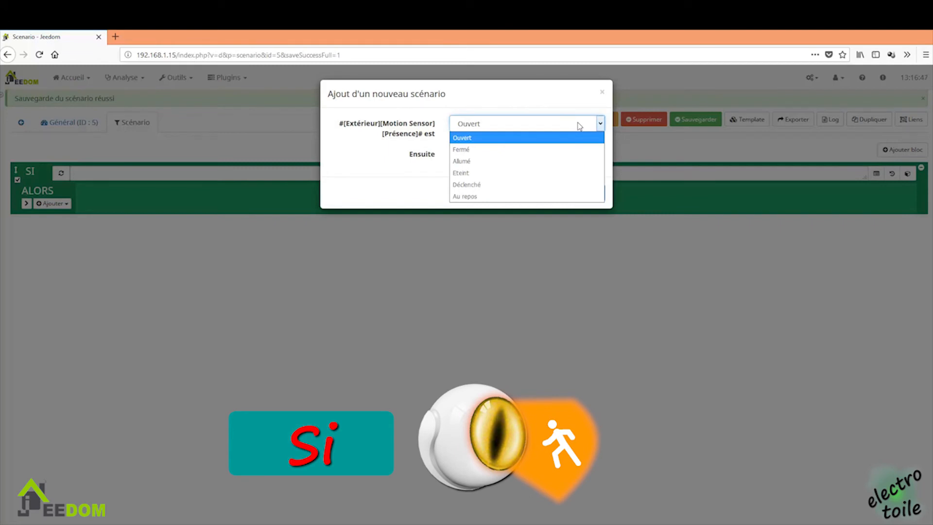
pyautogui.click(595, 185)
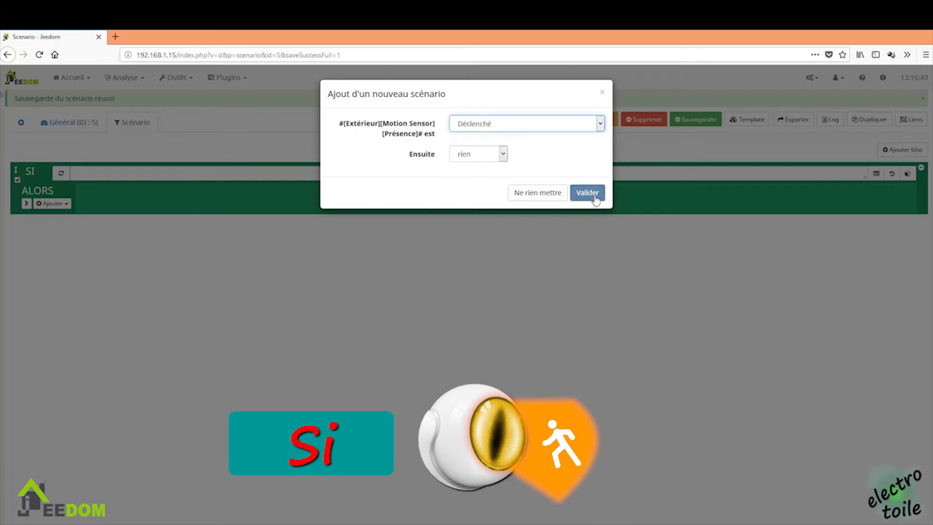
pyautogui.click(586, 192)
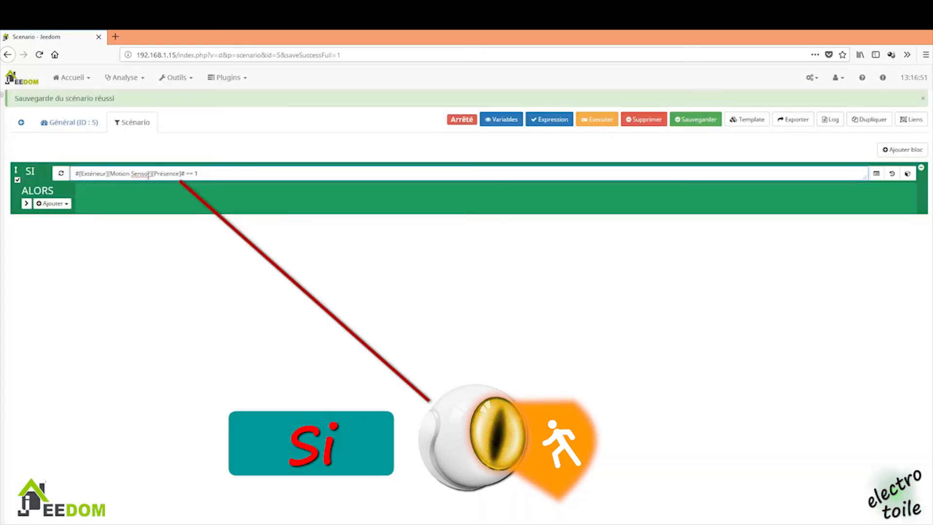
pyautogui.moveTo(80, 174); pyautogui.dragTo(208, 173)
pyautogui.click(340, 272)
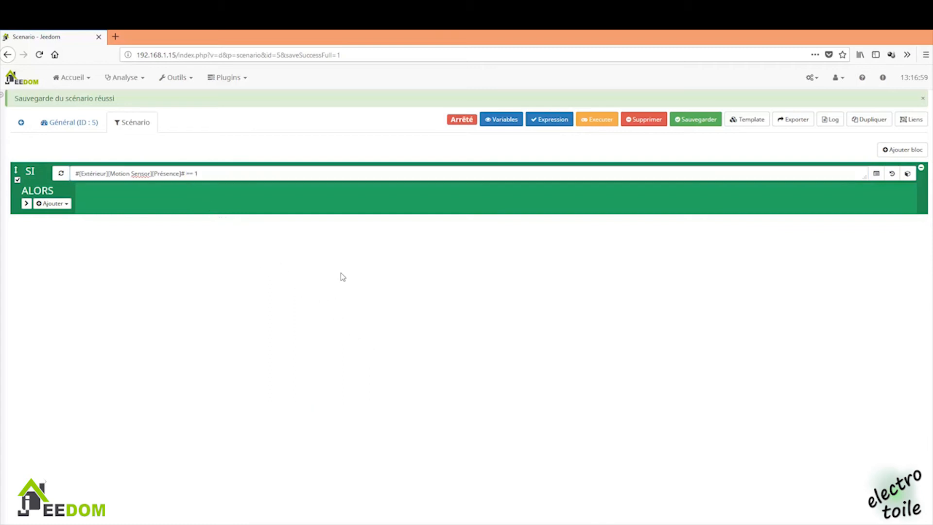
# Add an action under ALORS that runs the On-1 command of Eclairage in Extérieur.
pyautogui.click(66, 203)
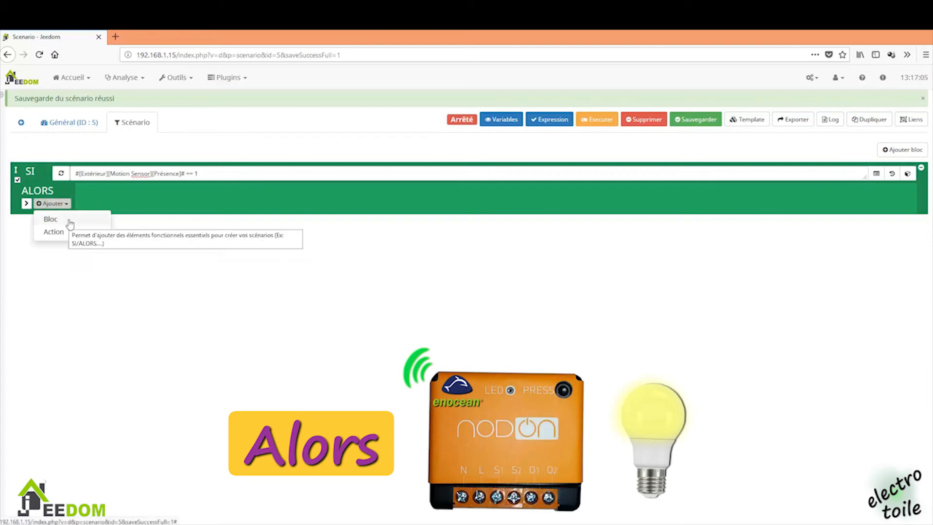
pyautogui.click(68, 232)
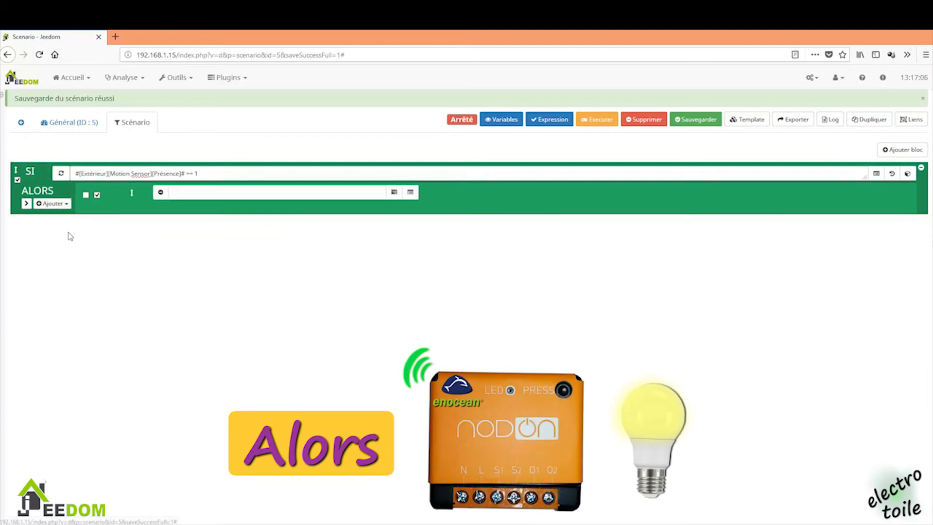
pyautogui.click(411, 193)
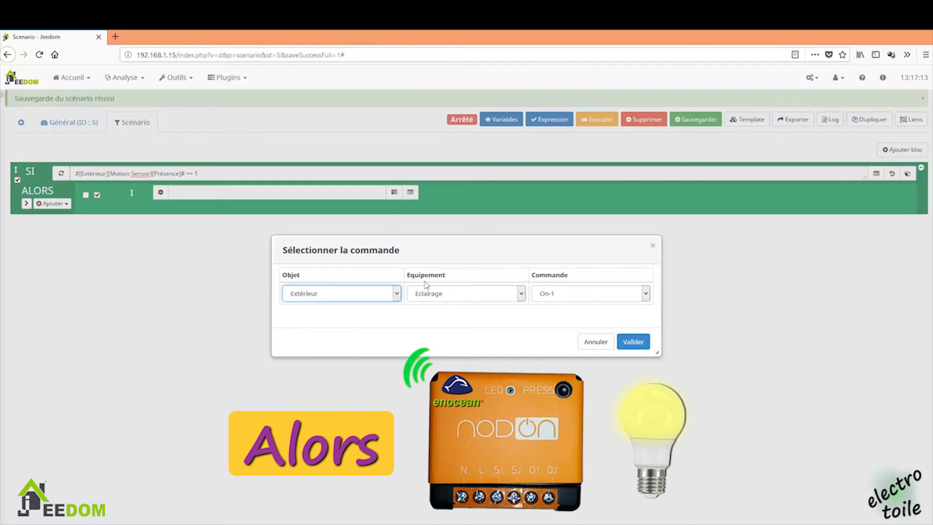
pyautogui.click(574, 296)
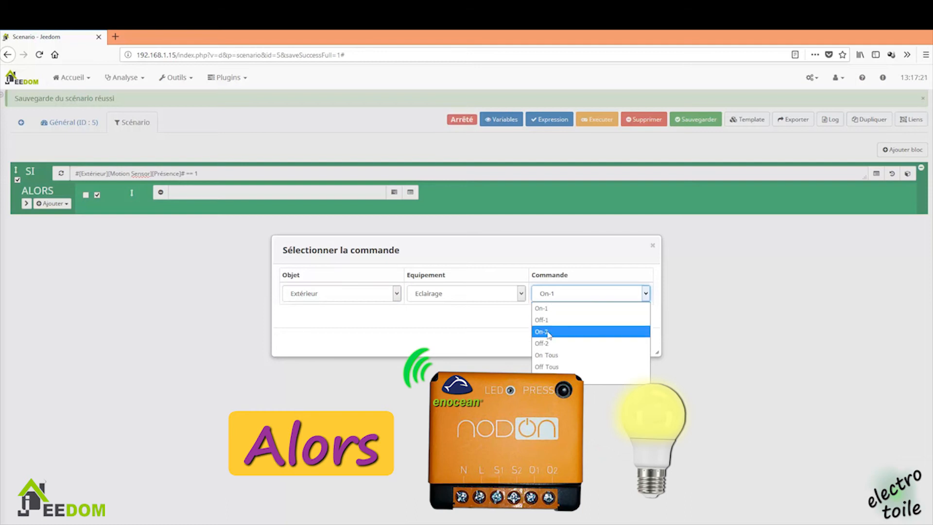
pyautogui.click(580, 310)
pyautogui.click(638, 344)
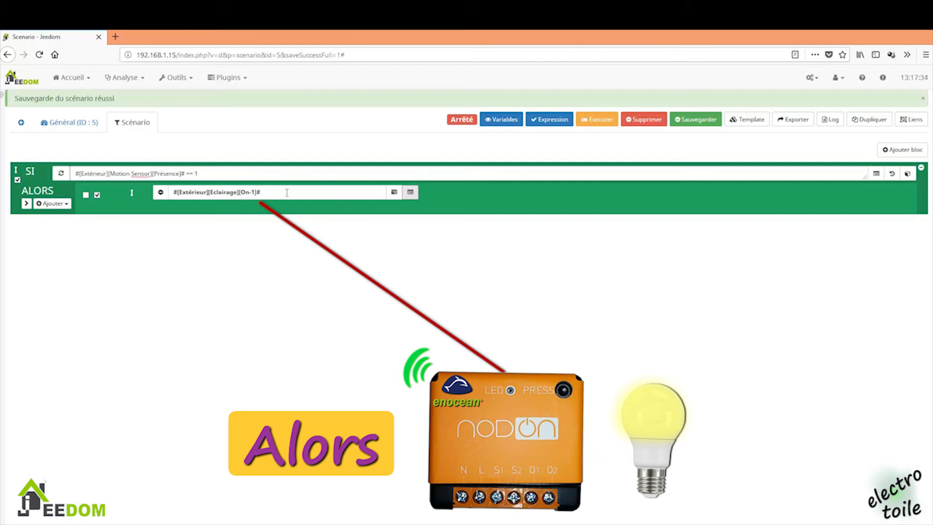
# Show the SINON branch of the condition and add a Dans block to it.
pyautogui.click(26, 204)
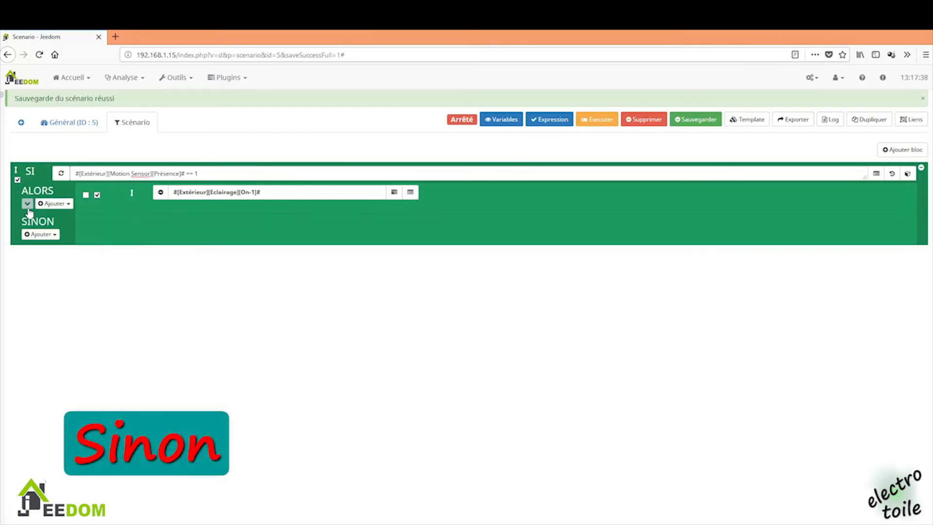
pyautogui.click(56, 235)
pyautogui.click(54, 249)
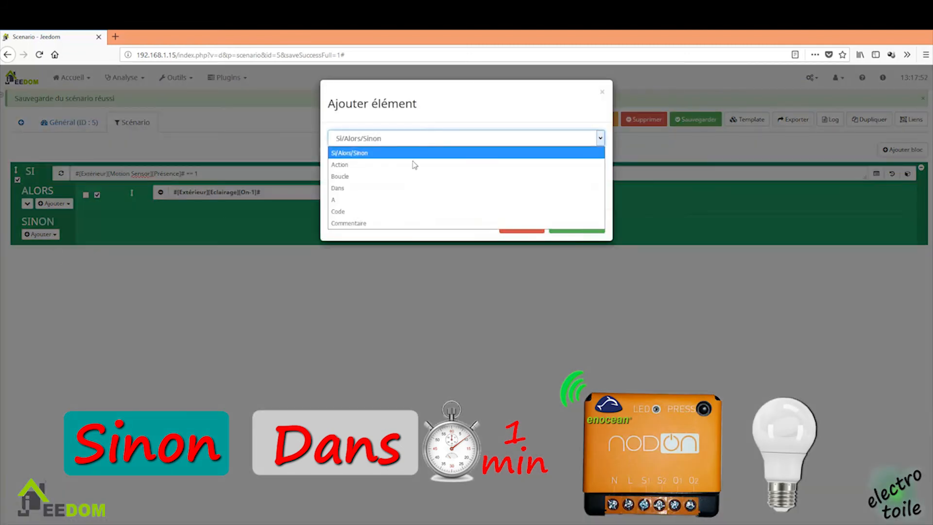
pyautogui.click(400, 188)
pyautogui.click(577, 224)
# Set the delay of the Dans block under SINON to 1 minute.
pyautogui.click(259, 223)
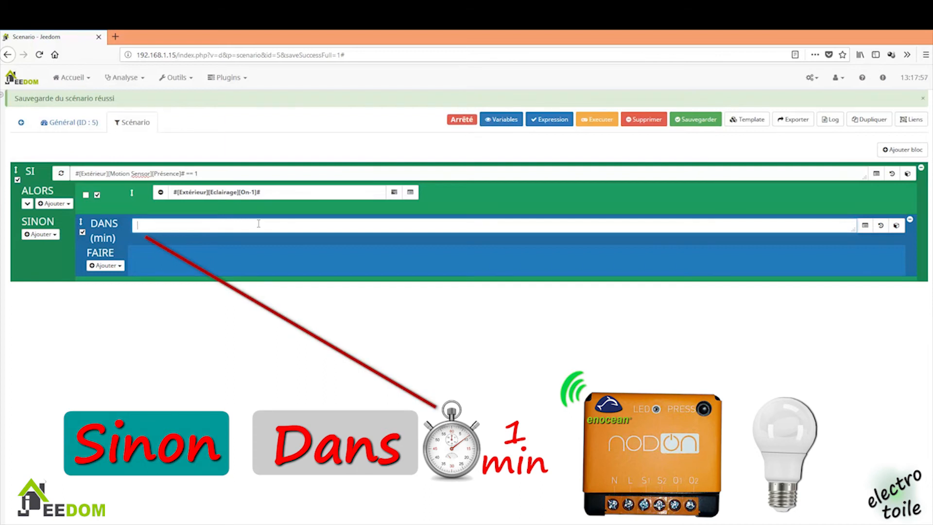
pyautogui.write('1')
# Add an action under FAIRE that runs the Off-1 command of Eclairage in Extérieur, and save the scenario.
pyautogui.click(121, 270)
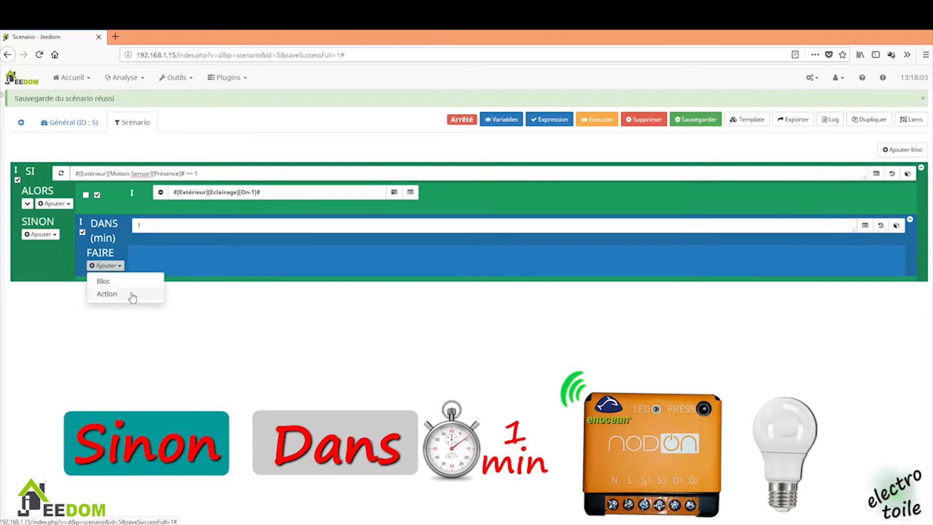
pyautogui.click(133, 294)
pyautogui.click(439, 254)
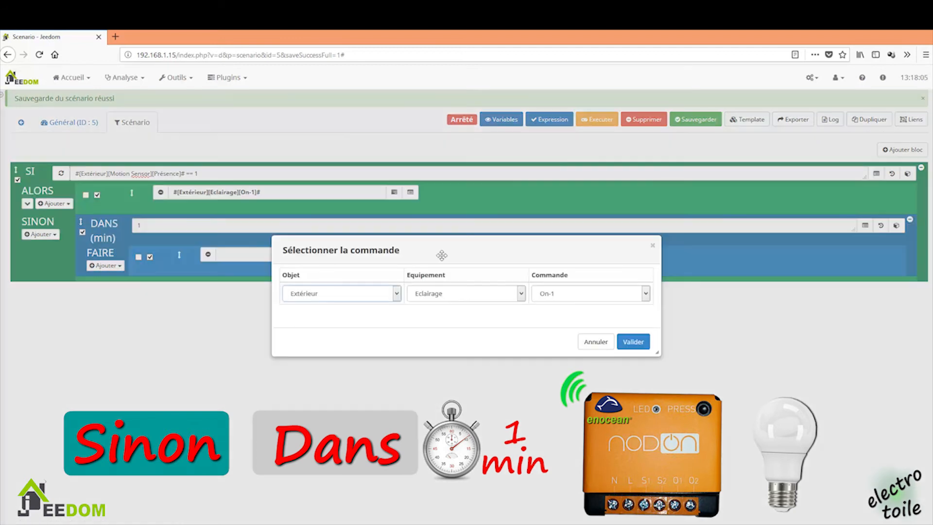
pyautogui.click(551, 297)
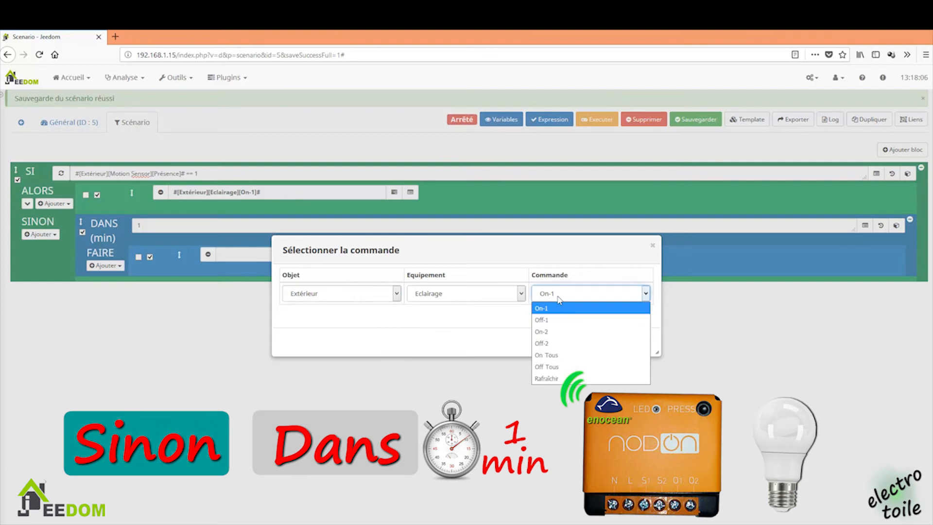
pyautogui.click(571, 322)
pyautogui.click(634, 341)
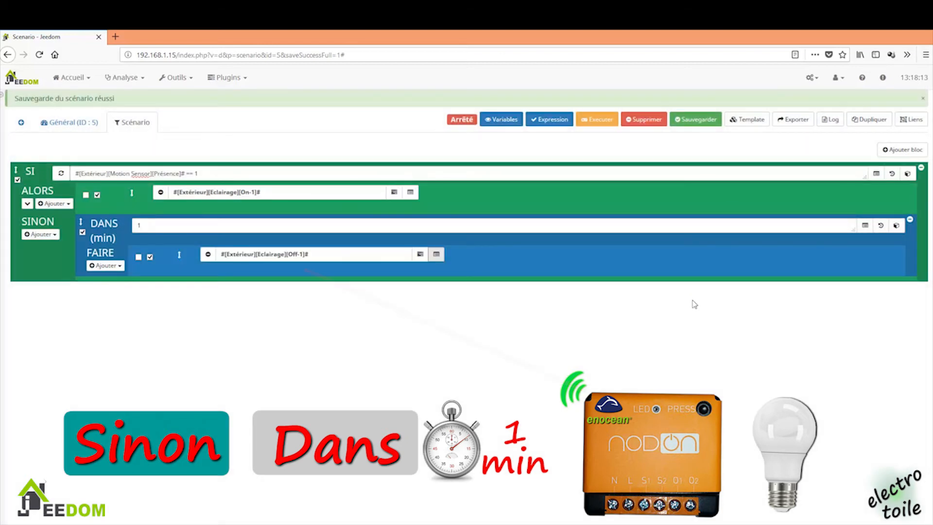
pyautogui.click(705, 122)
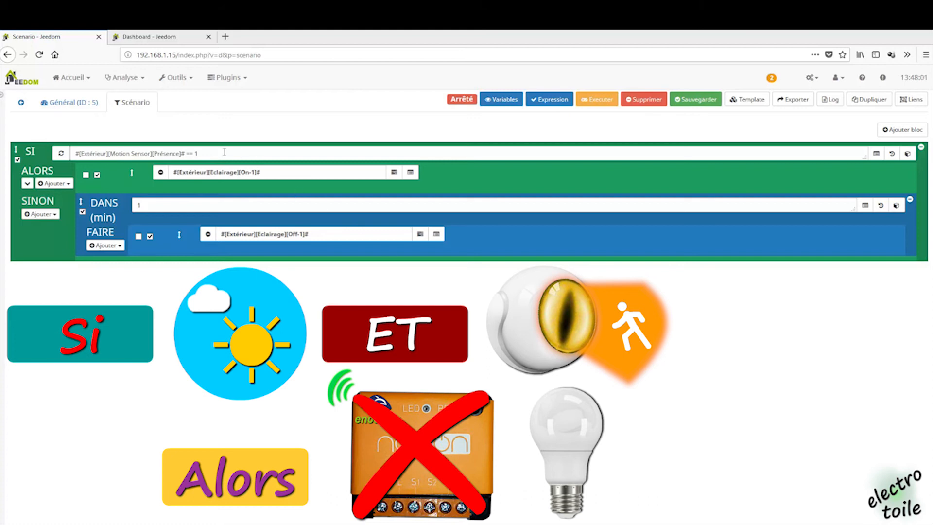
# Extend the SI condition with && and choose the Luminosité command of Extérieur's Motion Sensor as its second term.
pyautogui.moveTo(199, 154); pyautogui.dragTo(68, 153)
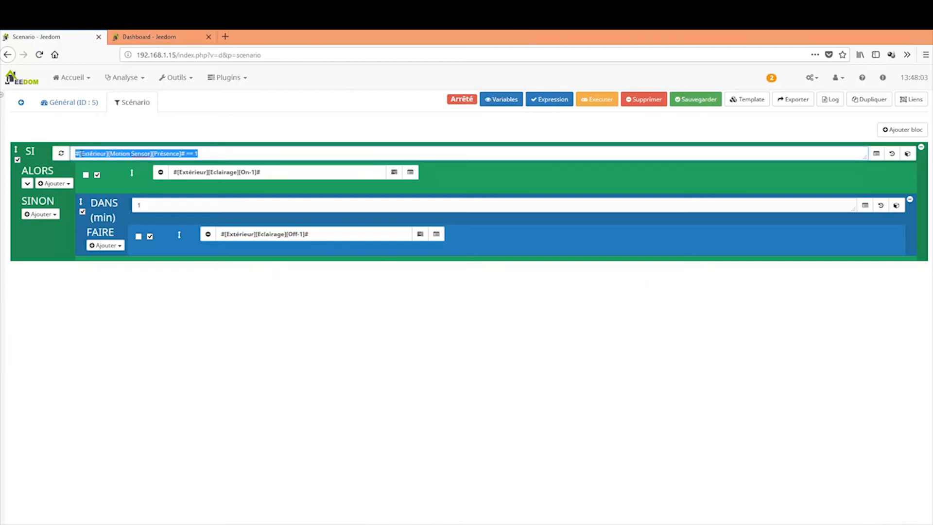
pyautogui.click(207, 153)
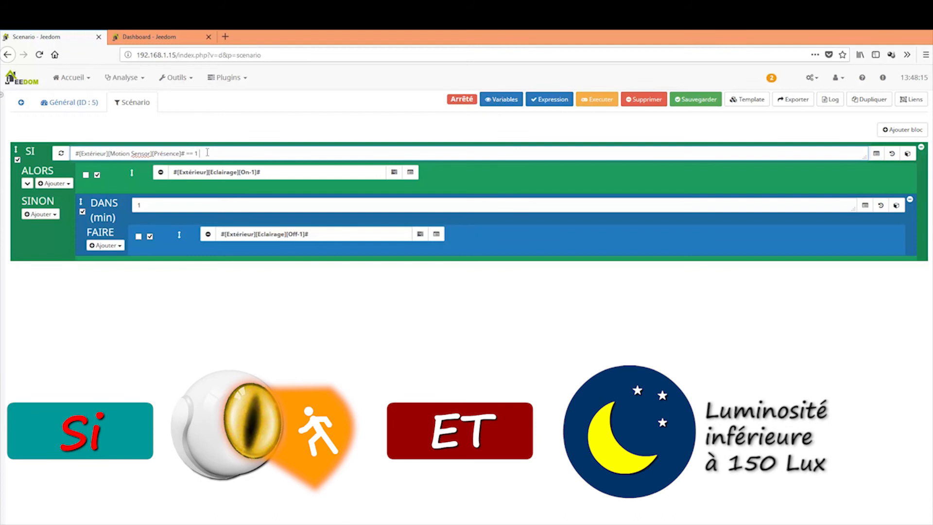
pyautogui.write('&&')
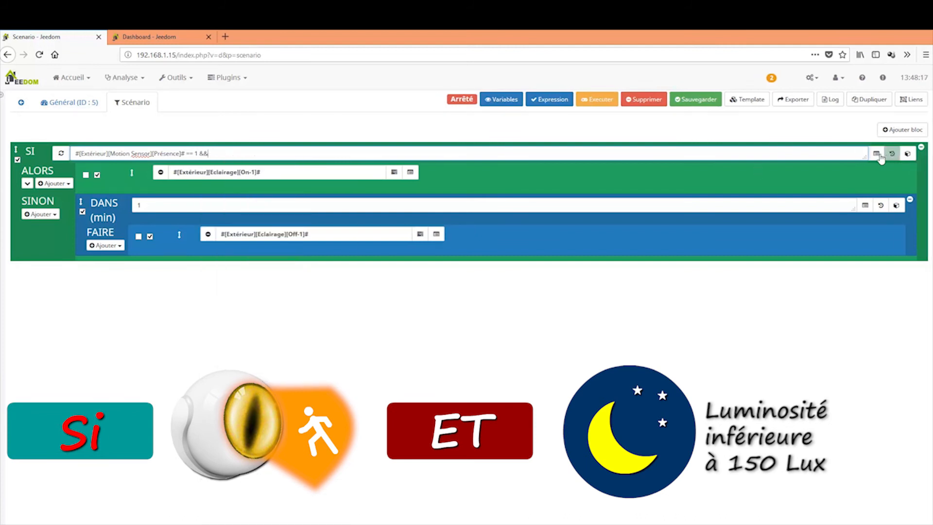
pyautogui.click(878, 155)
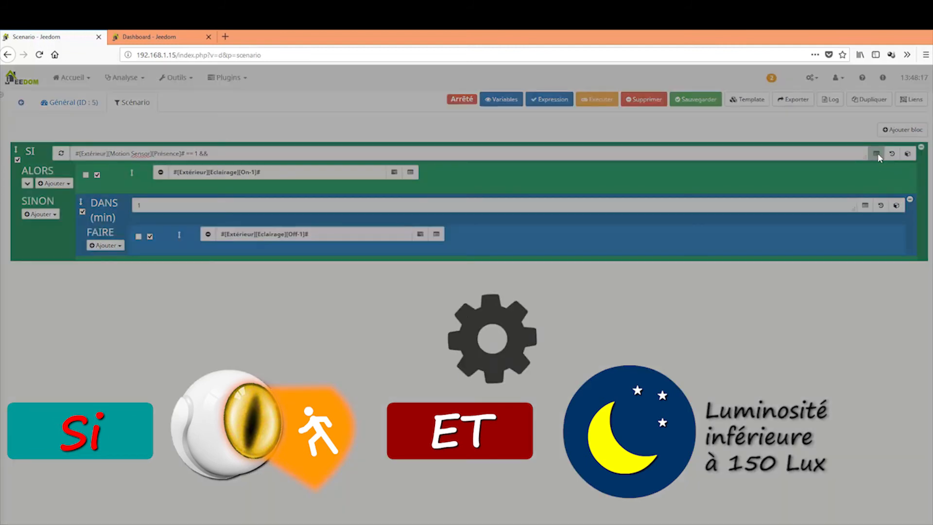
pyautogui.click(387, 298)
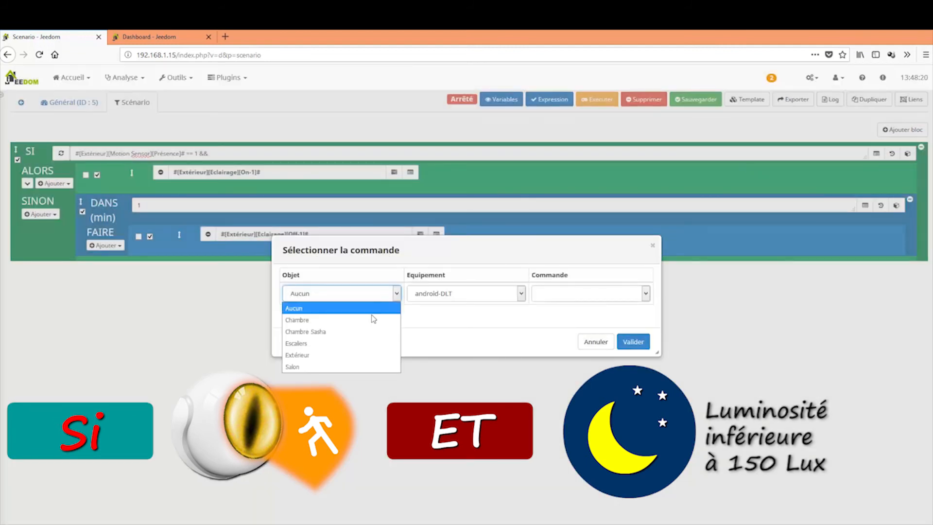
pyautogui.click(361, 356)
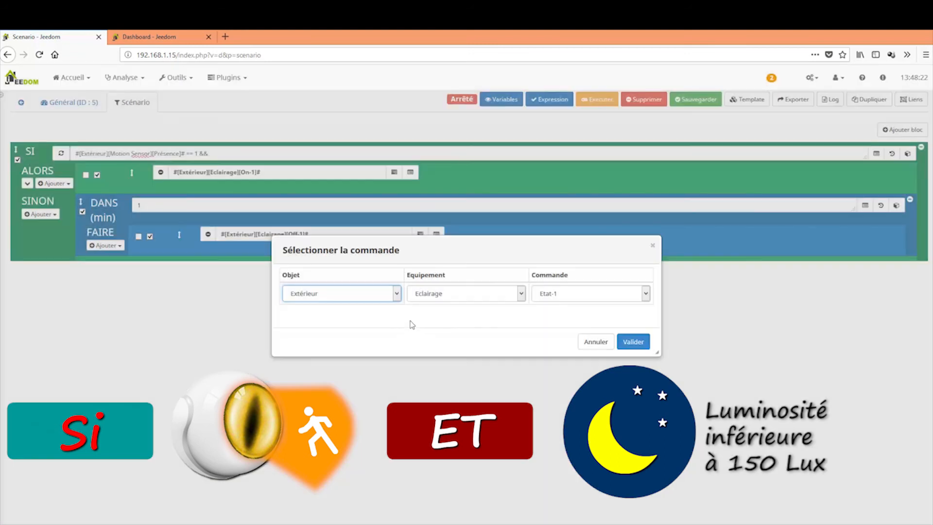
pyautogui.click(476, 298)
pyautogui.click(467, 331)
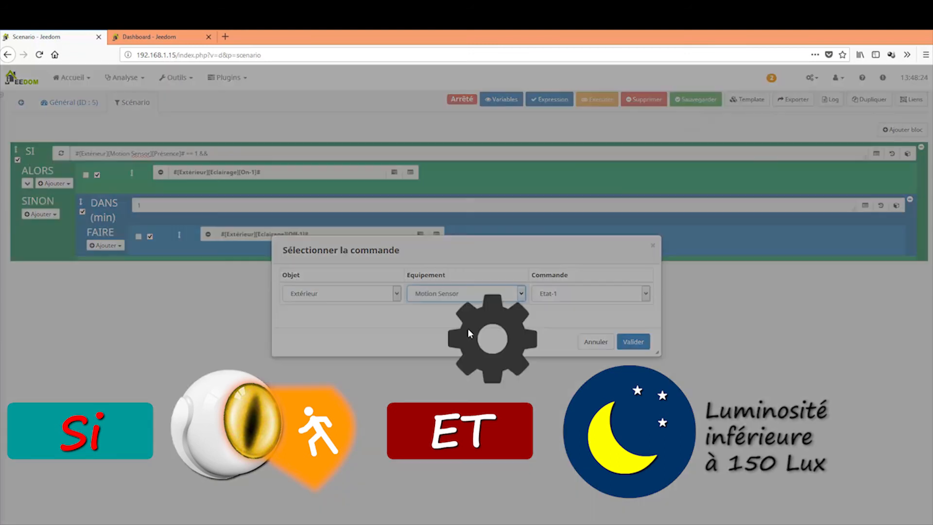
pyautogui.click(581, 298)
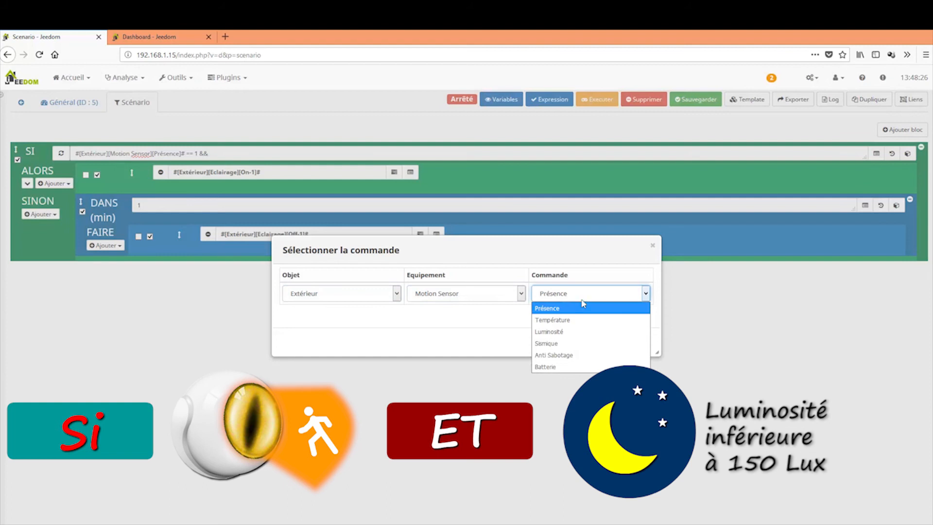
pyautogui.click(556, 334)
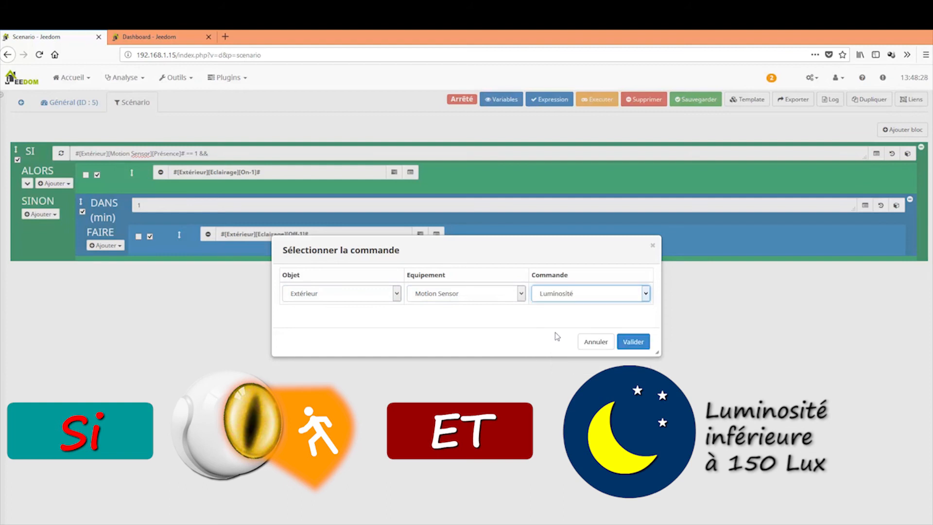
pyautogui.click(628, 343)
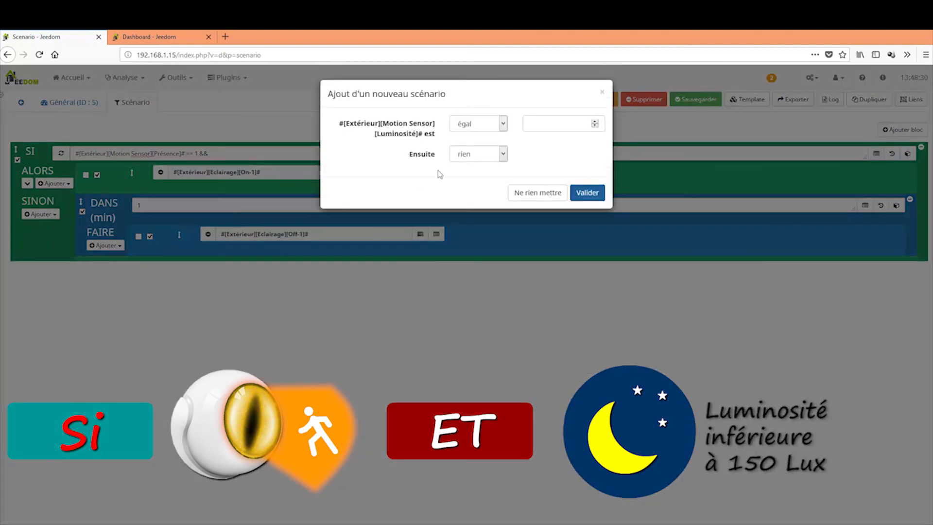
# Require the Luminosité term to be inférieur to 150, with rien following, and insert it after the &&.
pyautogui.click(501, 126)
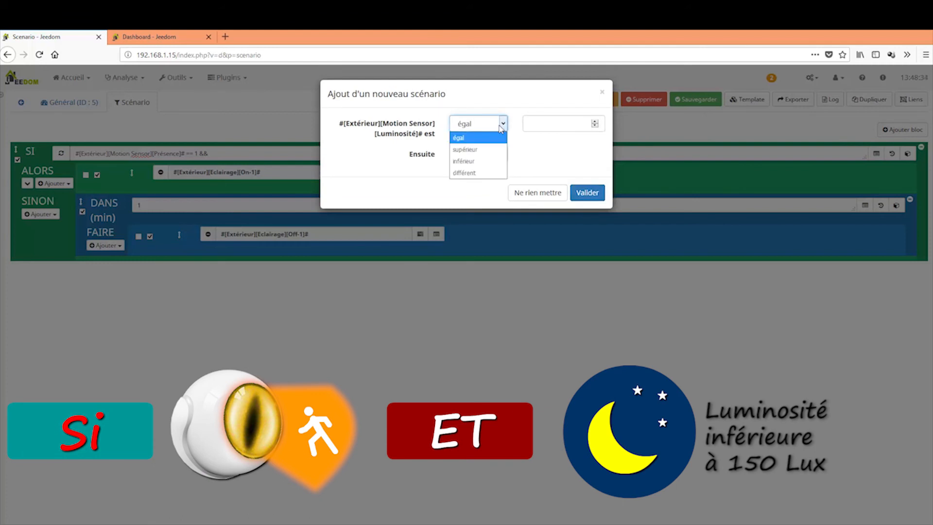
pyautogui.click(500, 161)
pyautogui.click(552, 124)
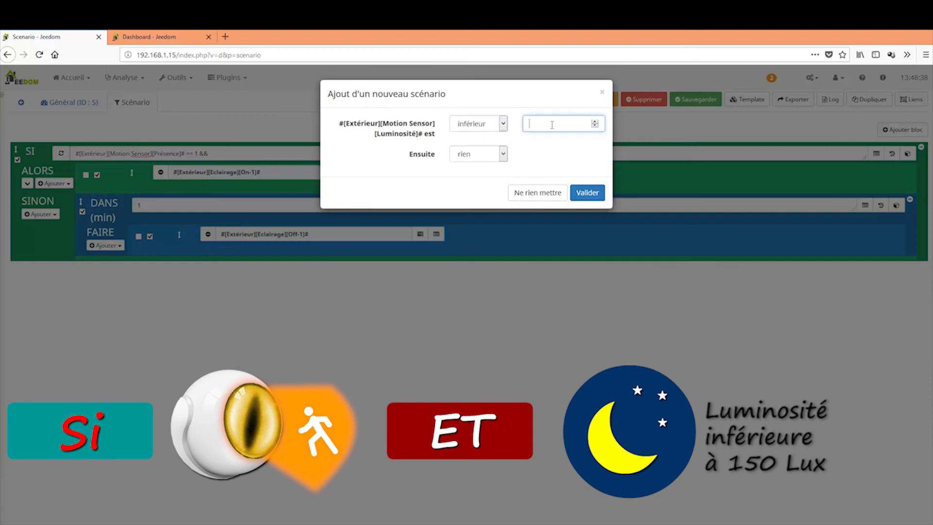
pyautogui.write('150')
pyautogui.click(587, 193)
pyautogui.click(210, 154)
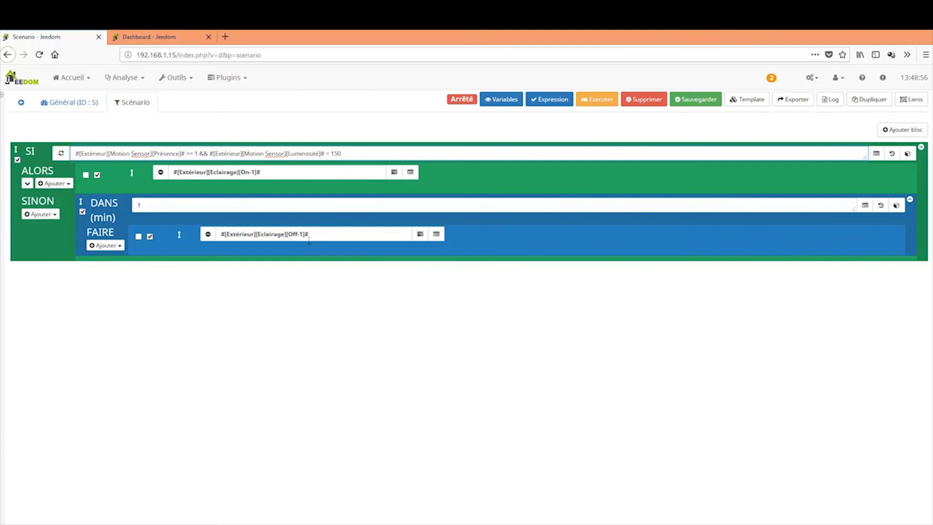
# Save the scenario and execute it.
pyautogui.click(693, 100)
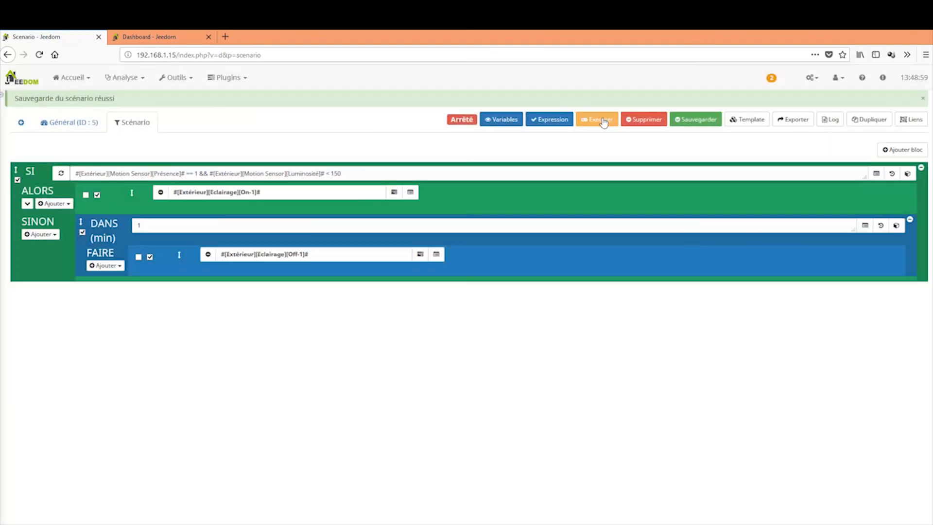
pyautogui.click(602, 121)
# Switch to the Dashboard and check the Motion Sensor's Présence and Luminosité readings under Extérieur.
pyautogui.click(172, 39)
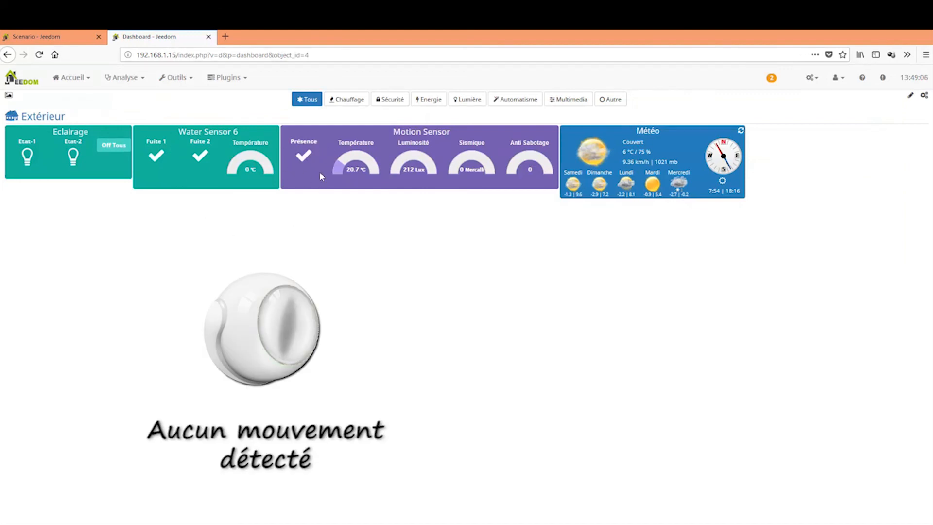
pyautogui.moveTo(294, 169)
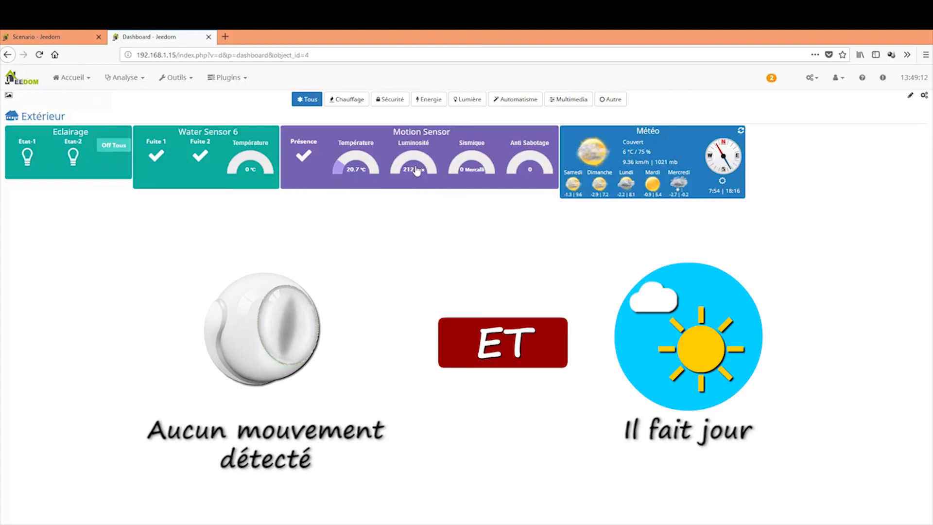
pyautogui.moveTo(427, 178)
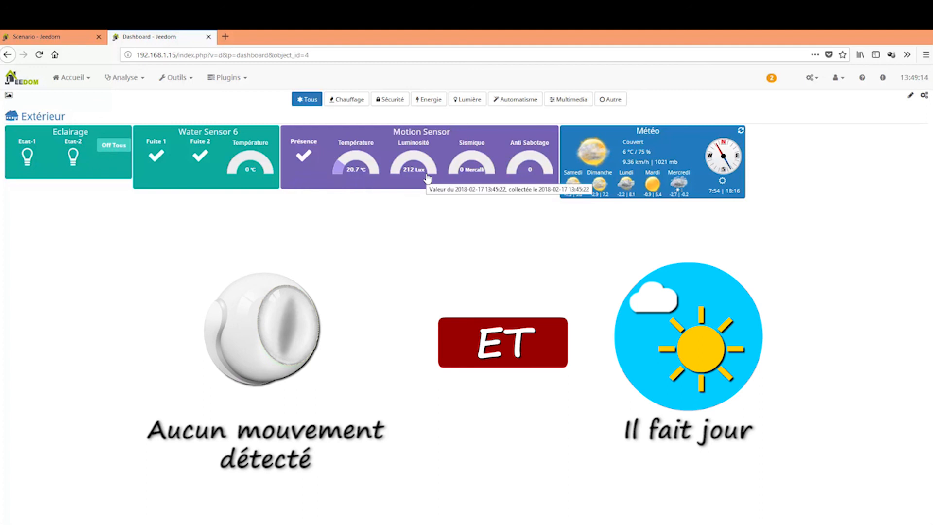